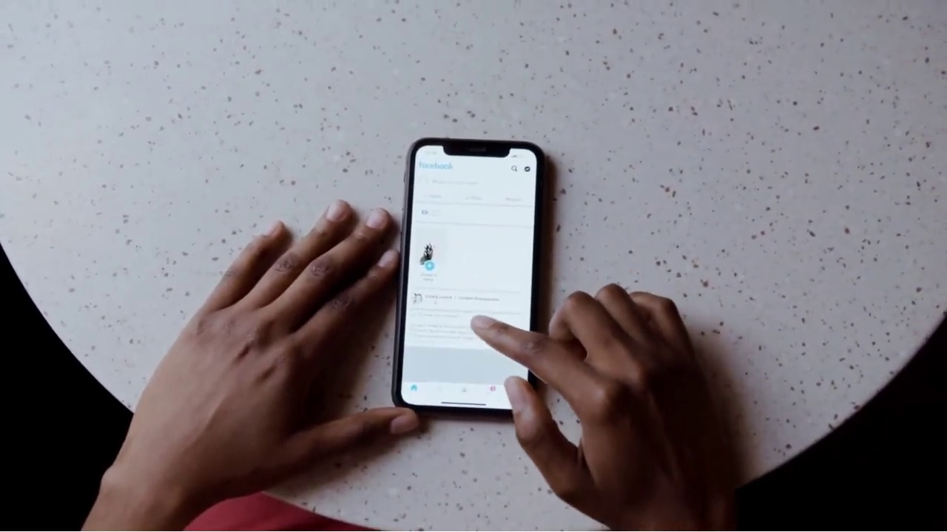
- Open the Groups feed on the phone and scroll through its posts
left_click(470, 382)
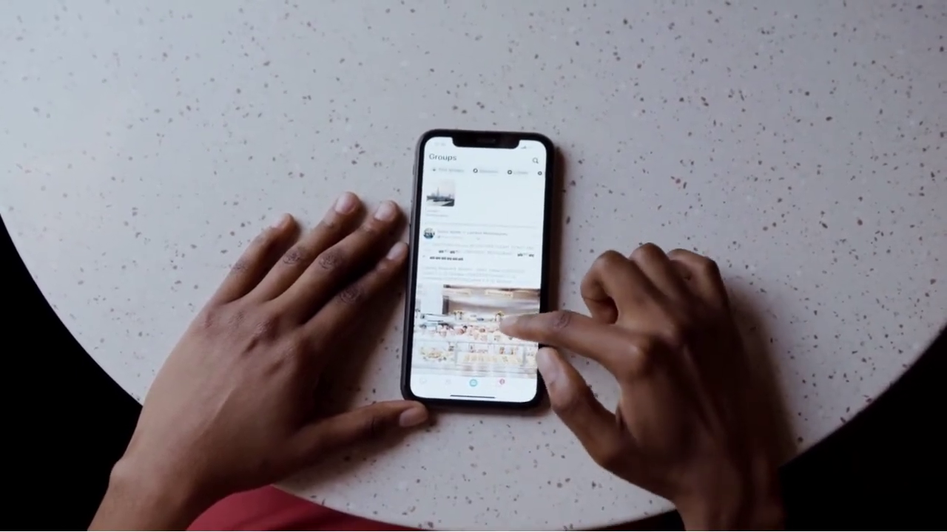
scroll(510, 333, "down", 3)
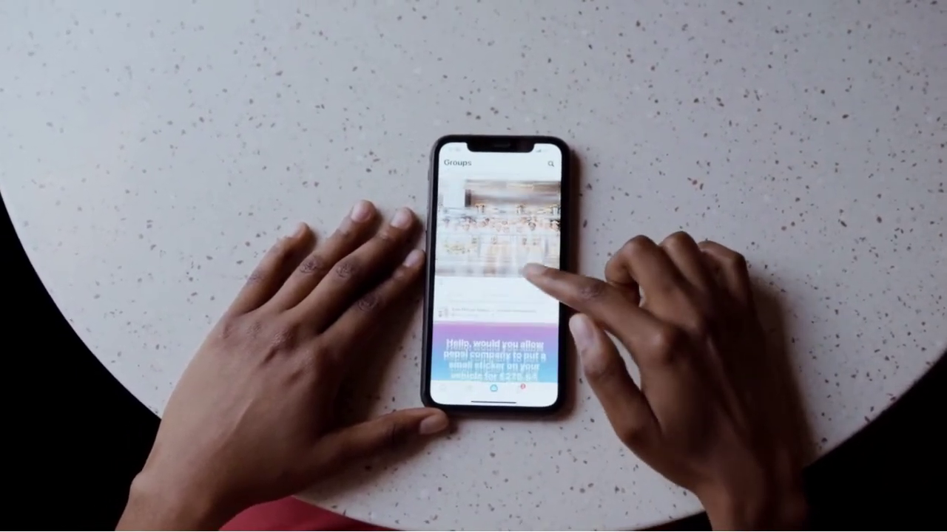
scroll(489, 325, "down", 5)
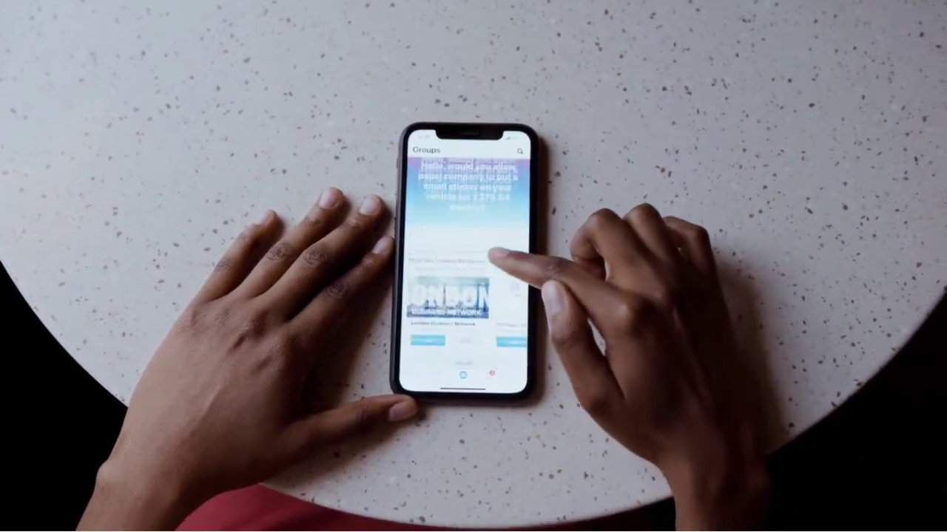
scroll(491, 256, "down", 6)
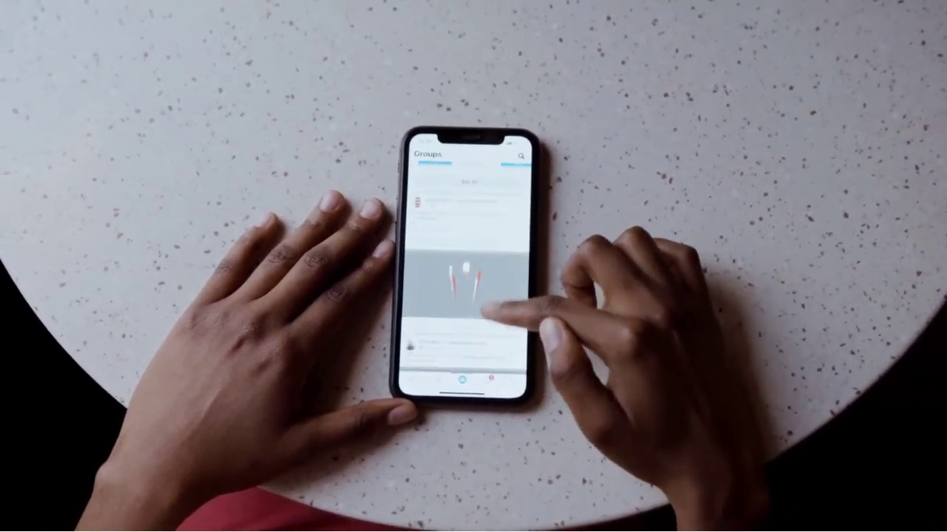
scroll(485, 318, "down", 5)
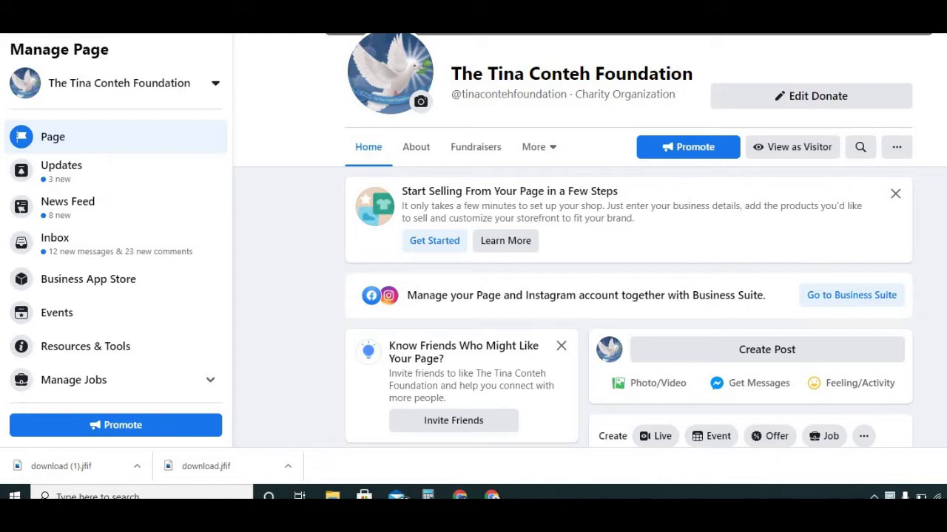
- Go to the Page's Events section under More and start a new event
left_click(538, 147)
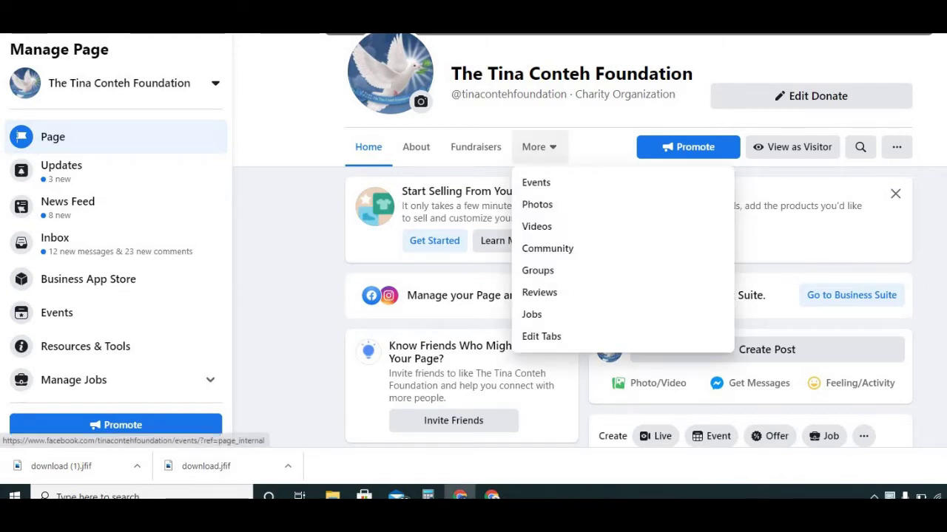
left_click(536, 182)
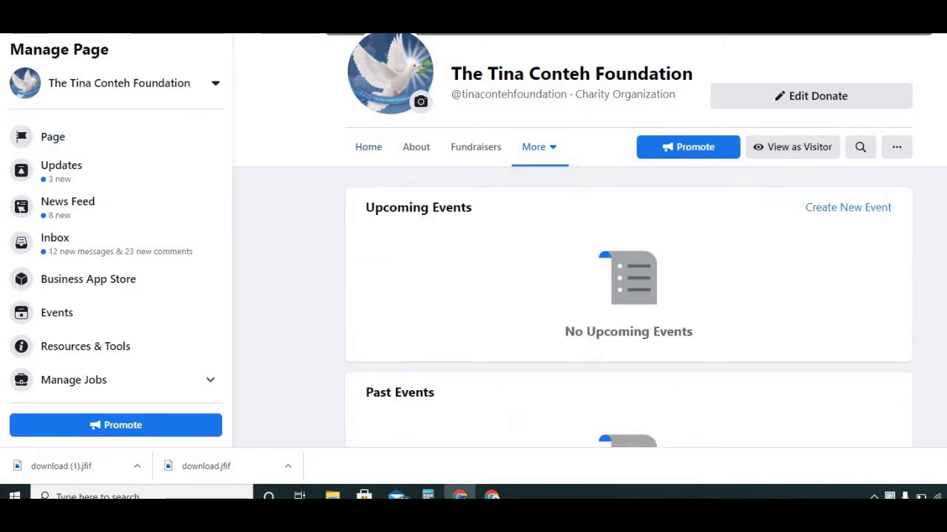
scroll(590, 240, "down", 2)
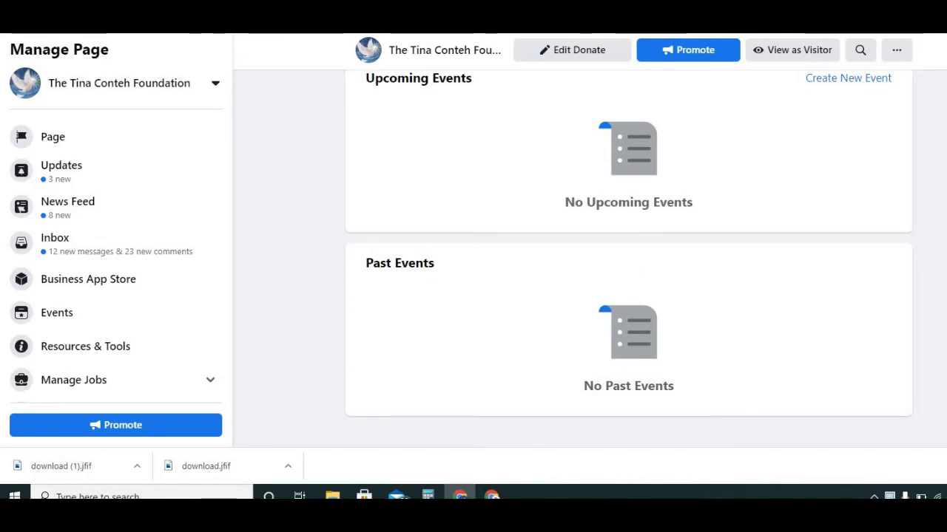
scroll(589, 240, "up", 3)
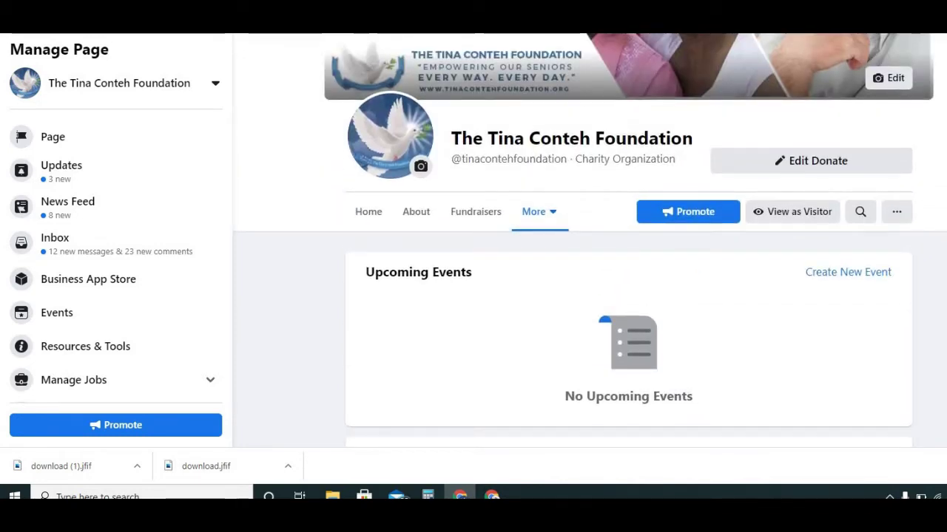
left_click(847, 272)
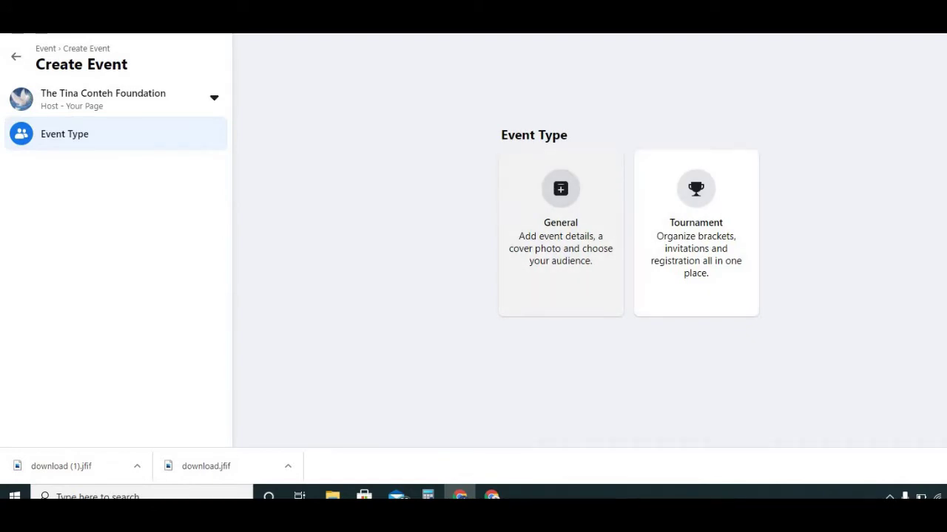
- Choose a General event type with Free admission
left_click(573, 264)
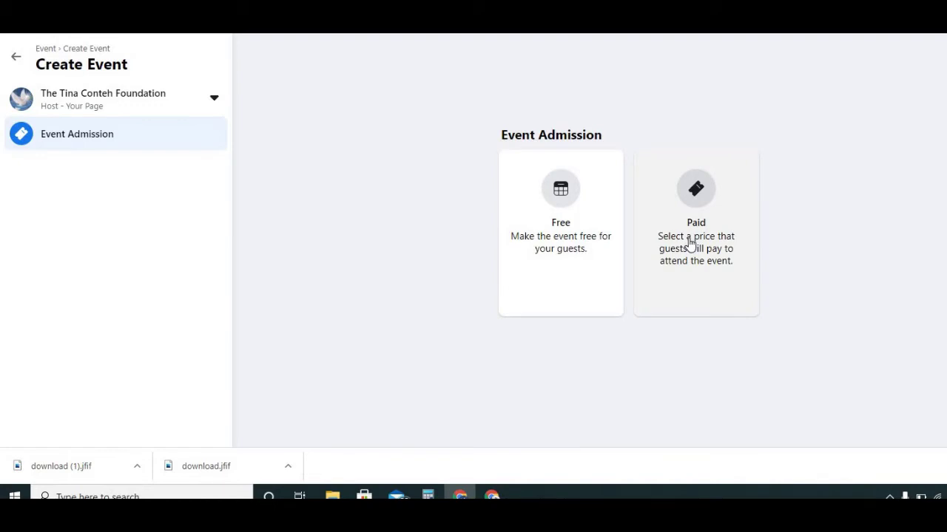
left_click(569, 249)
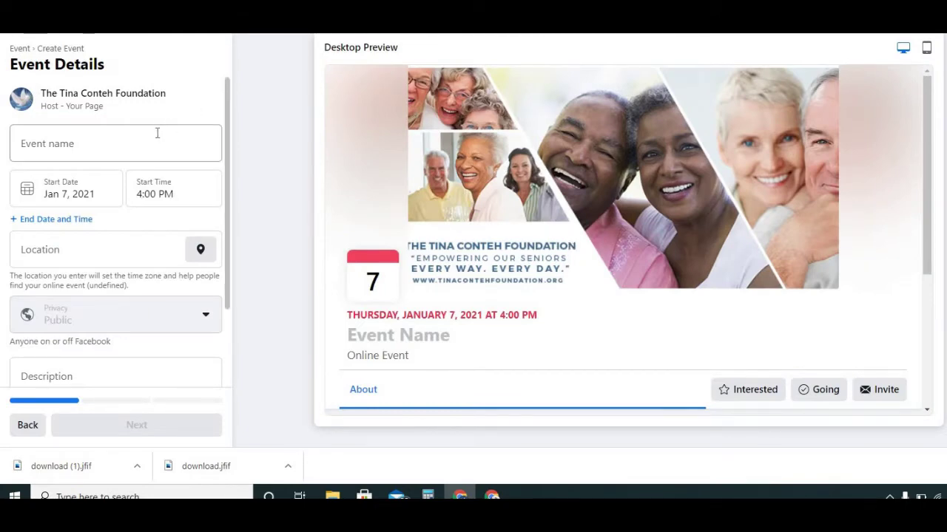
- Name the event 'Nonprofit Dinner' and set its start date to January 8
scroll(157, 133, "down", 2)
scroll(114, 141, "up", 2)
left_click(114, 141)
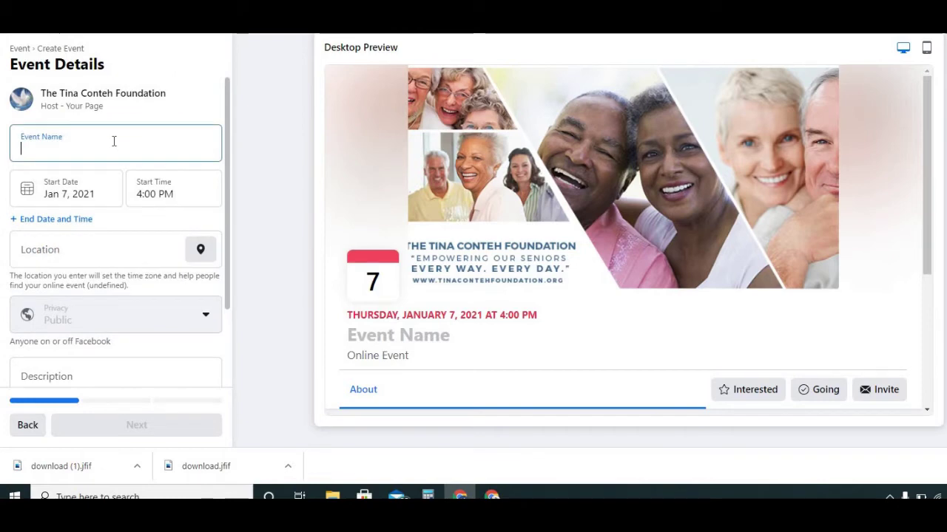
type("Nonprofit ")
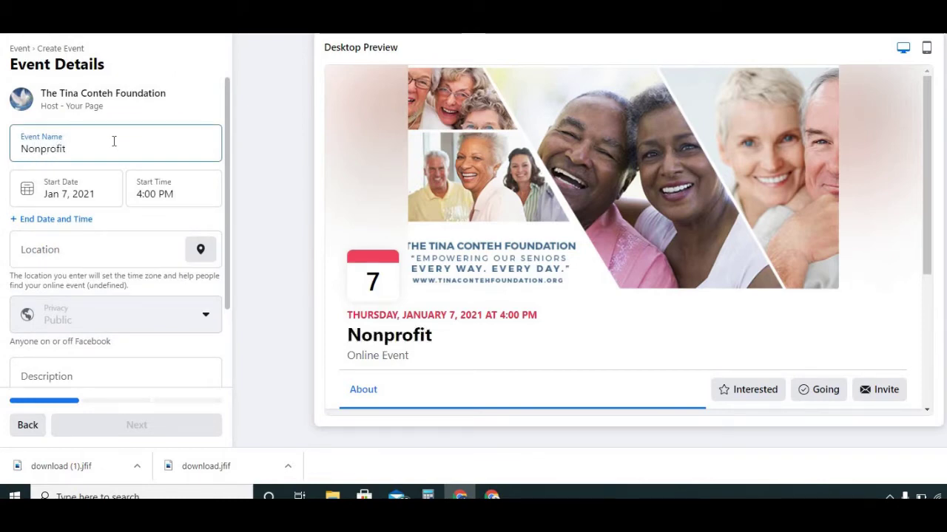
type("Dinner")
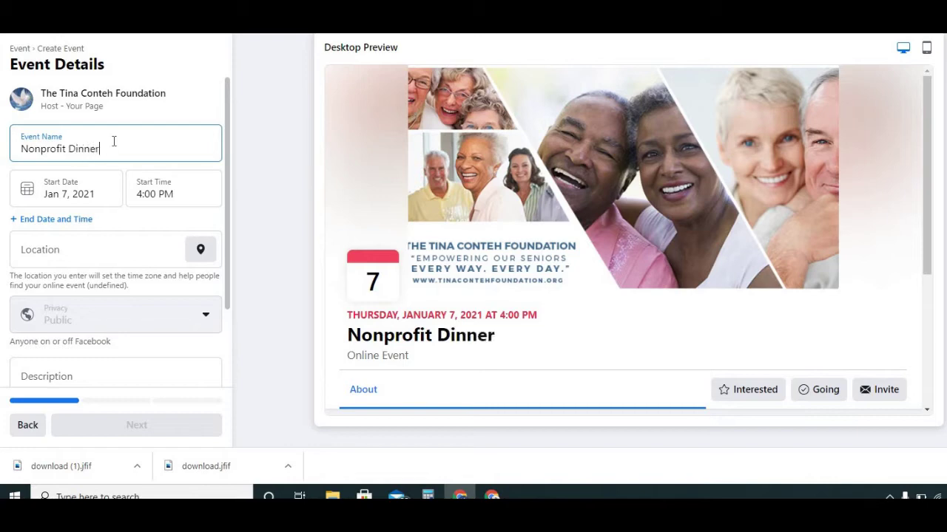
left_click(99, 194)
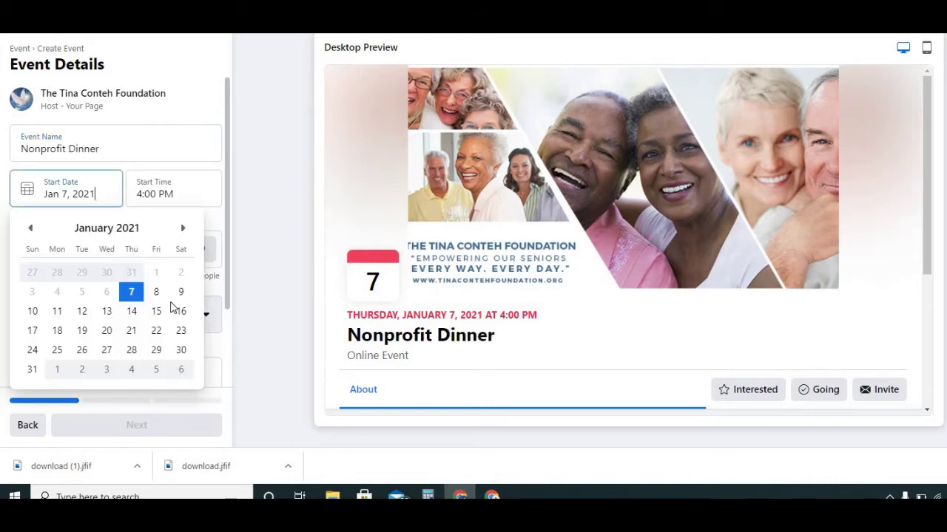
left_click(156, 293)
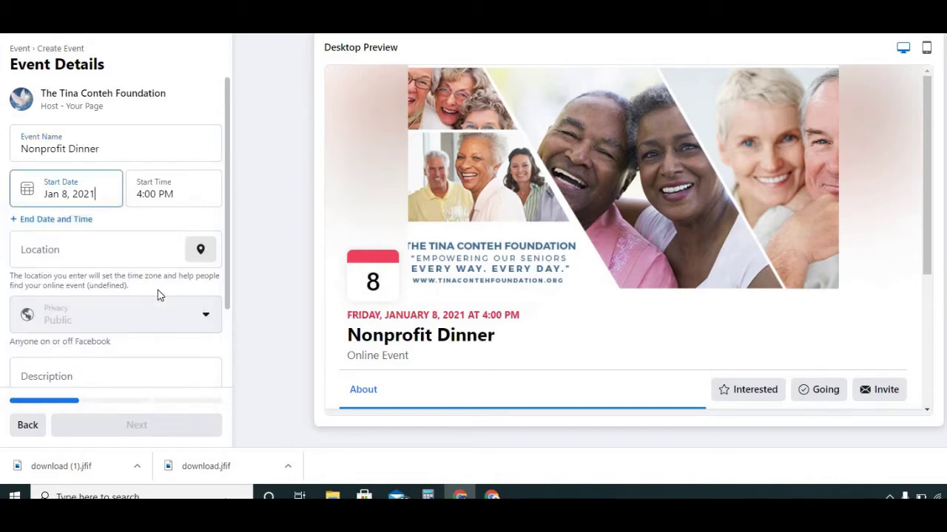
- Set the event location to the foundation's own listing from the suggestions
left_click(127, 249)
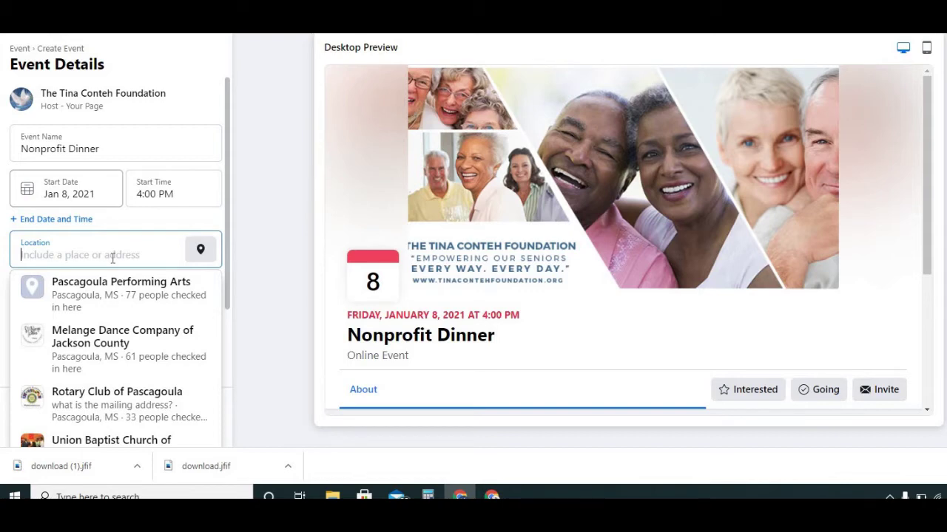
type("The Tina ")
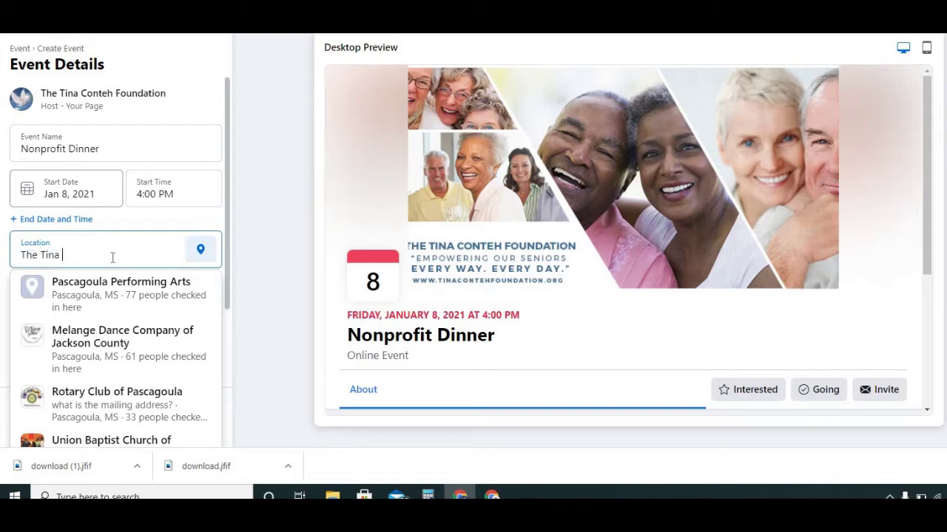
type("Conteh")
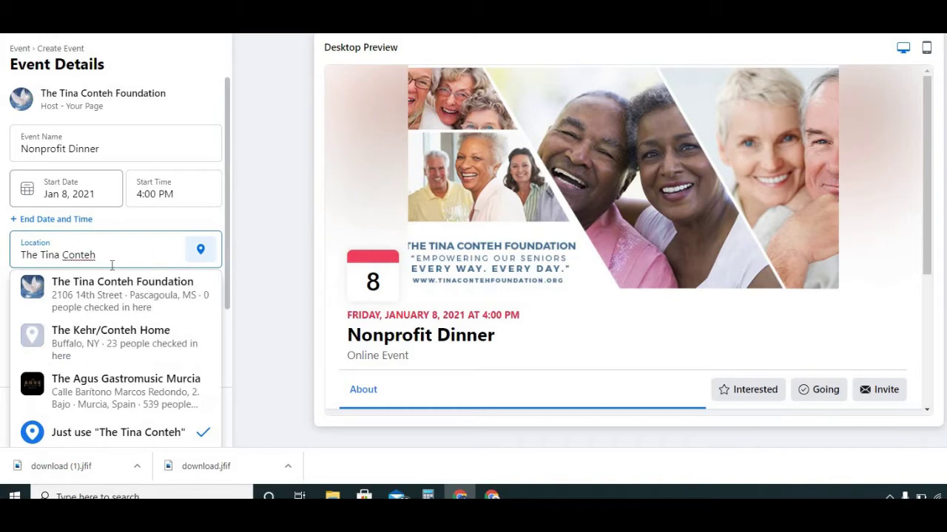
left_click(112, 302)
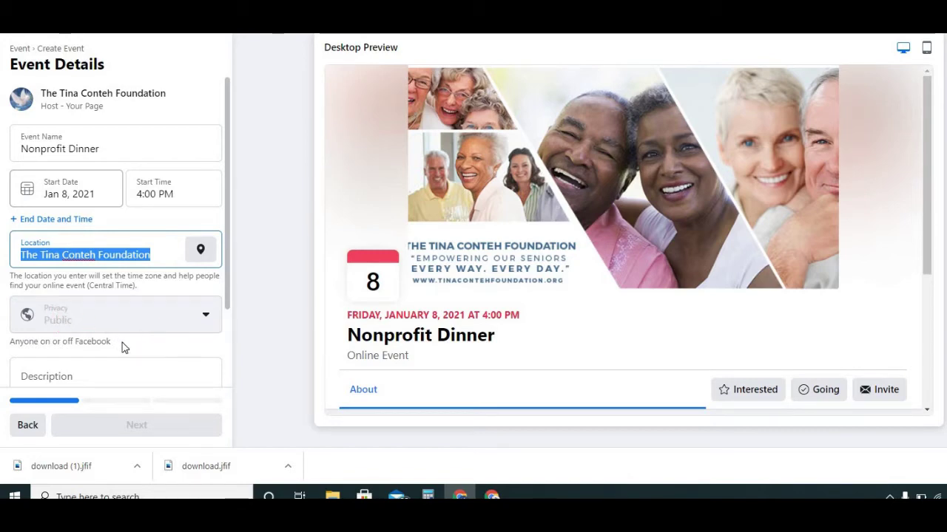
scroll(89, 274, "down", 2)
left_click(90, 274)
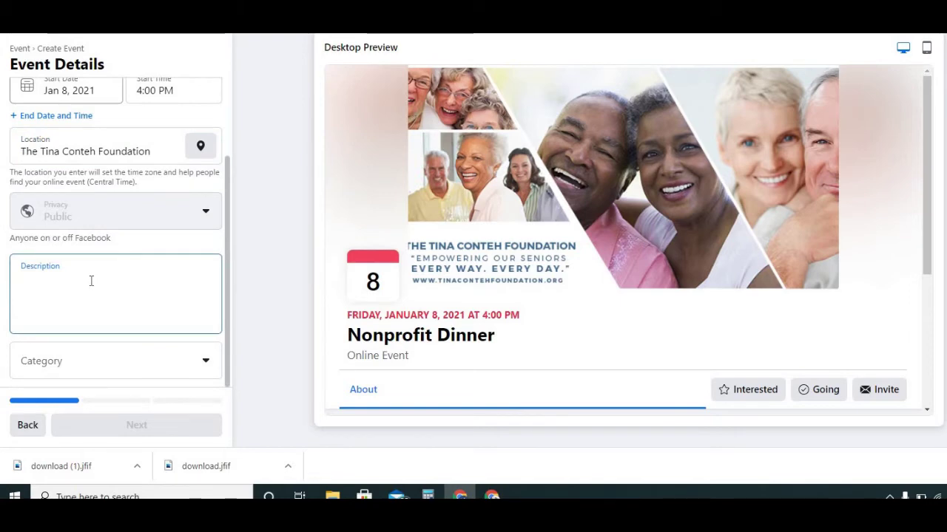
- Set the event category to Home
left_click(154, 369)
left_click(152, 370)
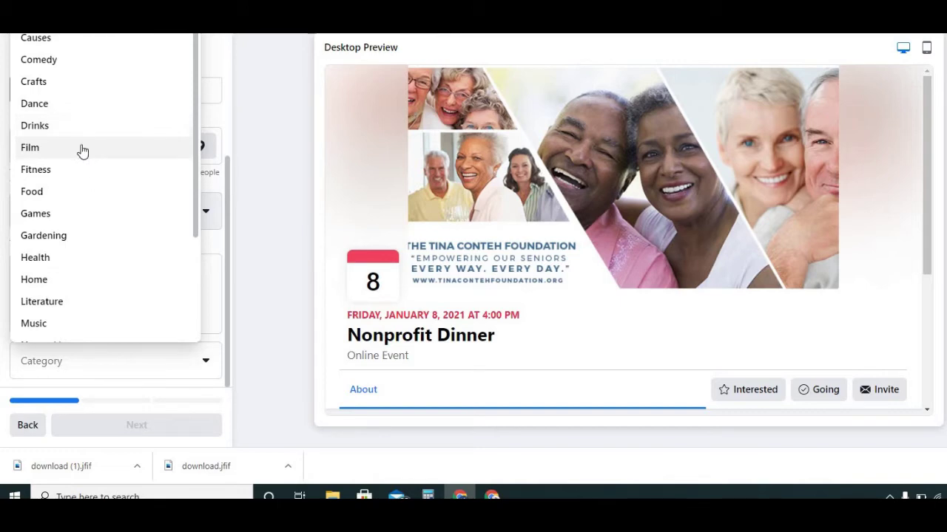
scroll(71, 191, "down", 2)
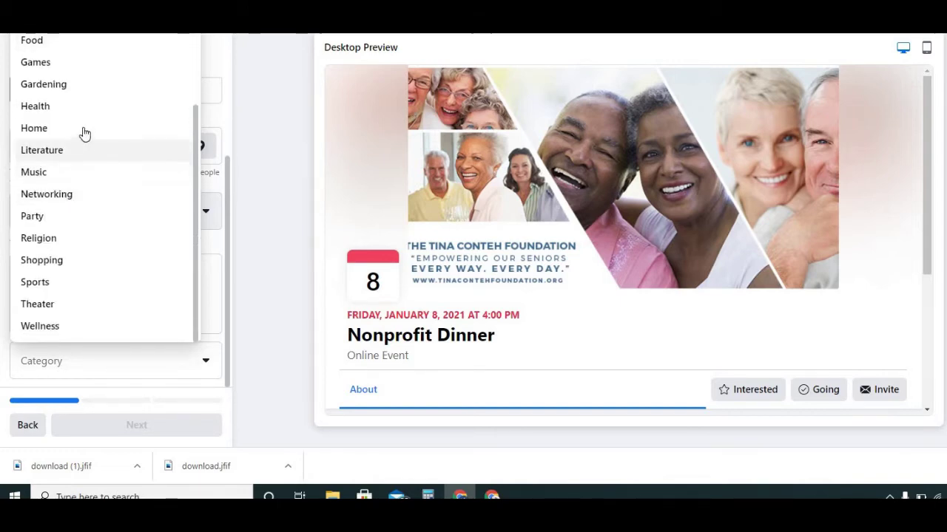
left_click(83, 127)
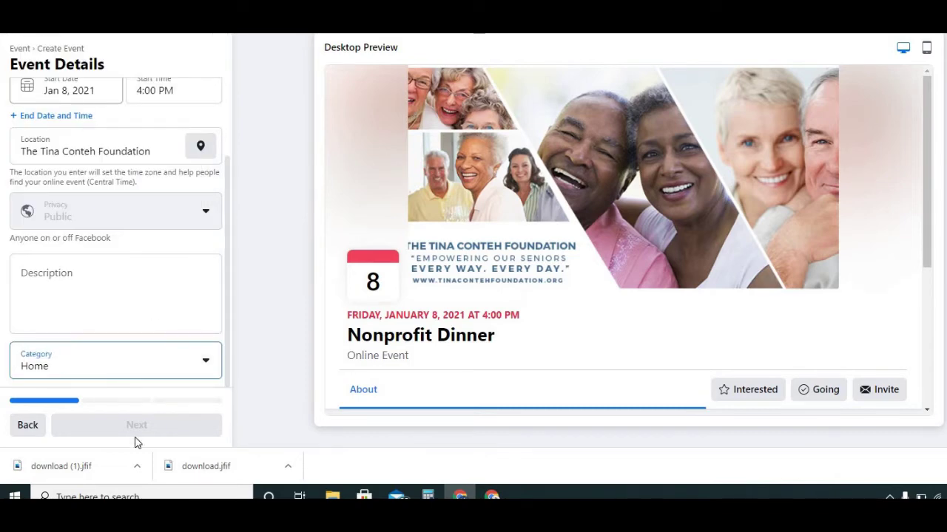
- Add the description 'Free Event' and move on to the Location step
left_click(147, 300)
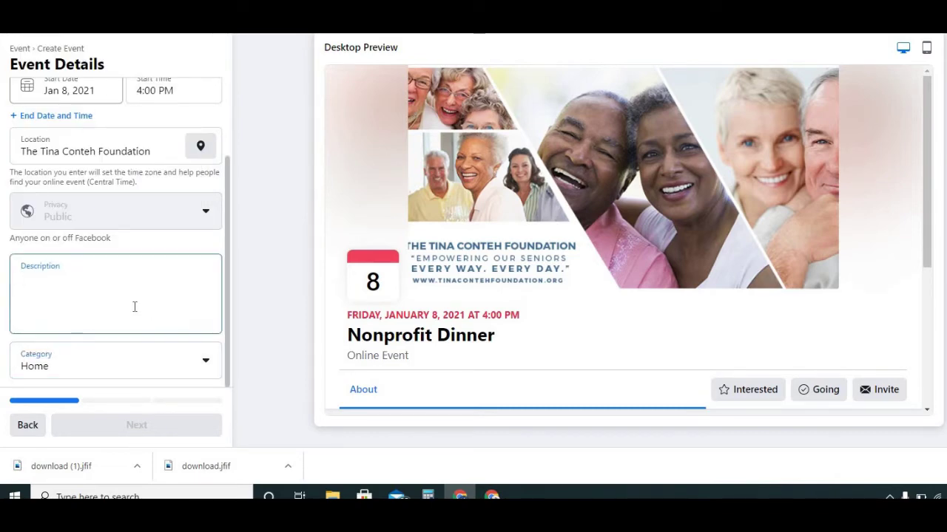
type("Free Ece")
key("BackSpace")
key("BackSpace")
key("BackSpace")
type("Event")
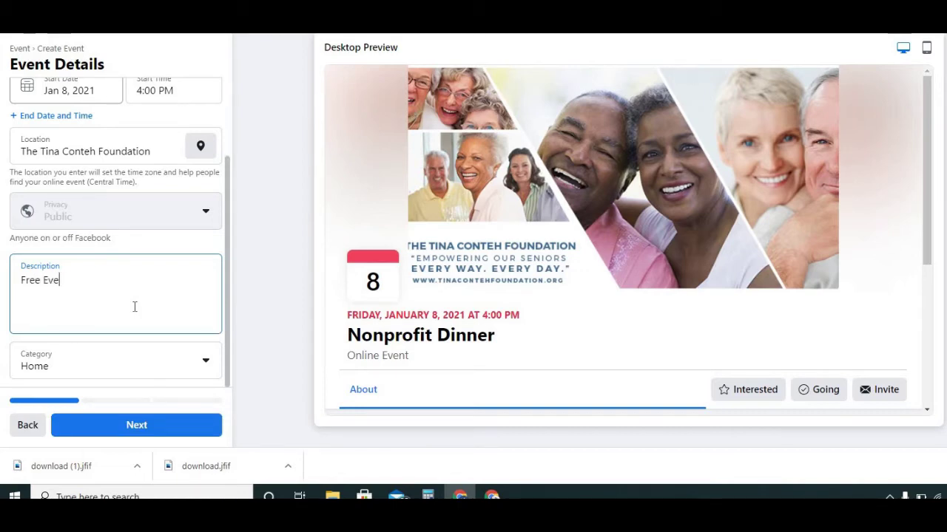
left_click(150, 423)
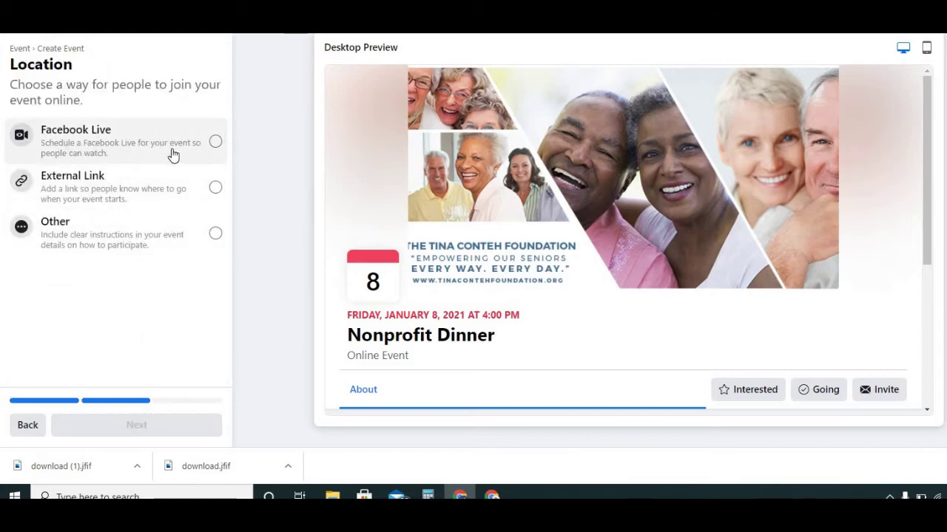
- Choose Other as the event's online location type
left_click(215, 143)
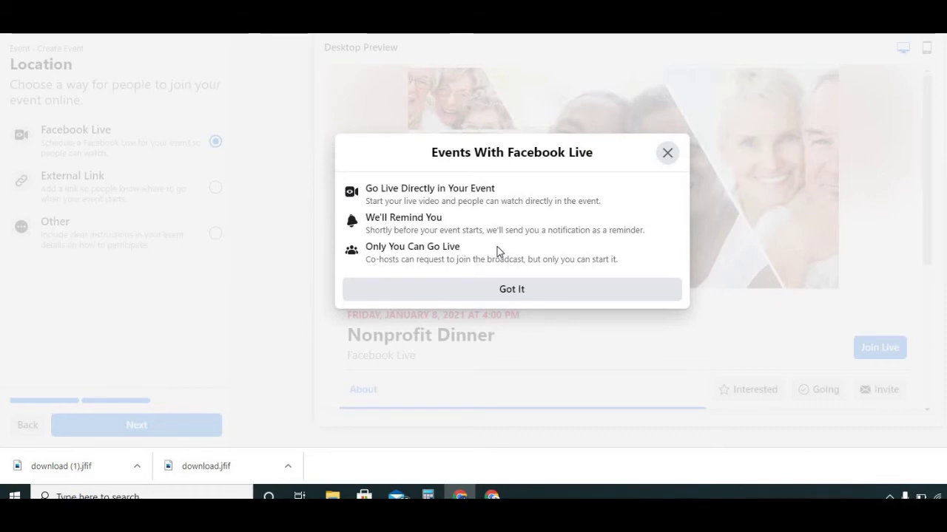
left_click(668, 153)
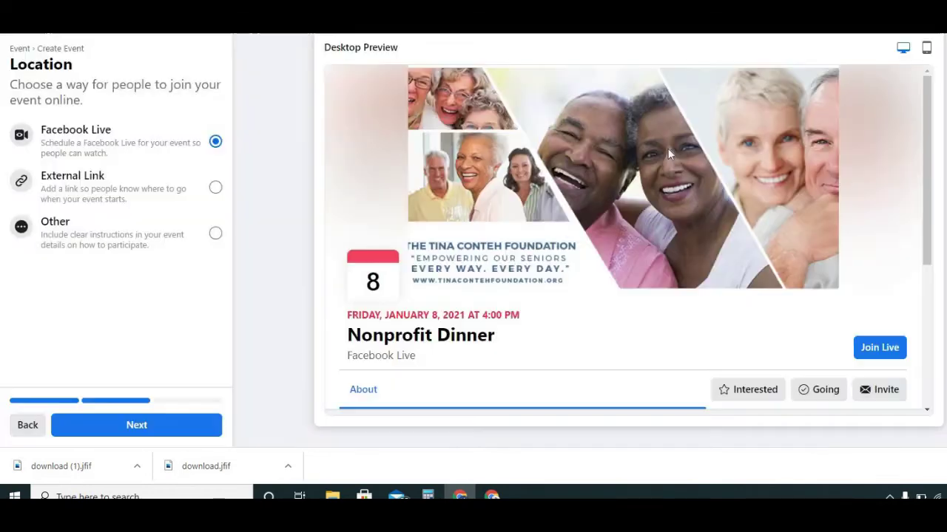
left_click(215, 187)
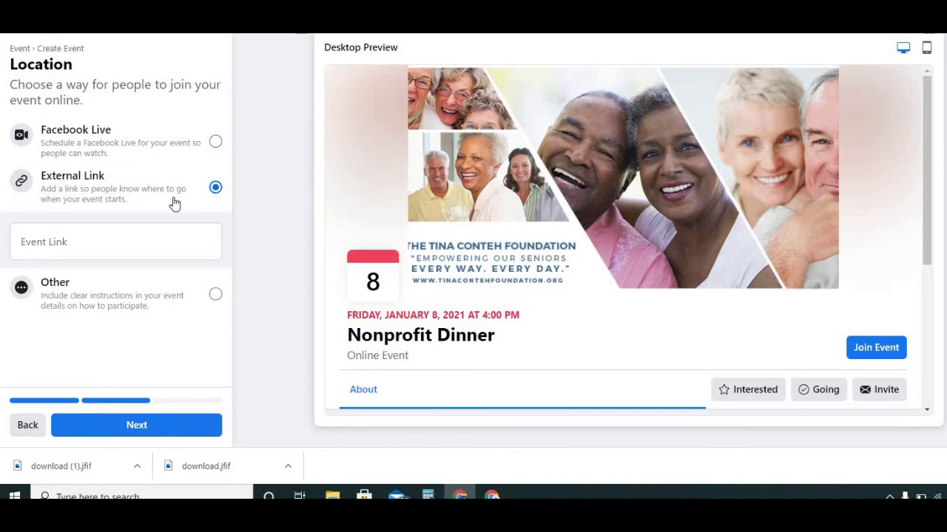
left_click(215, 295)
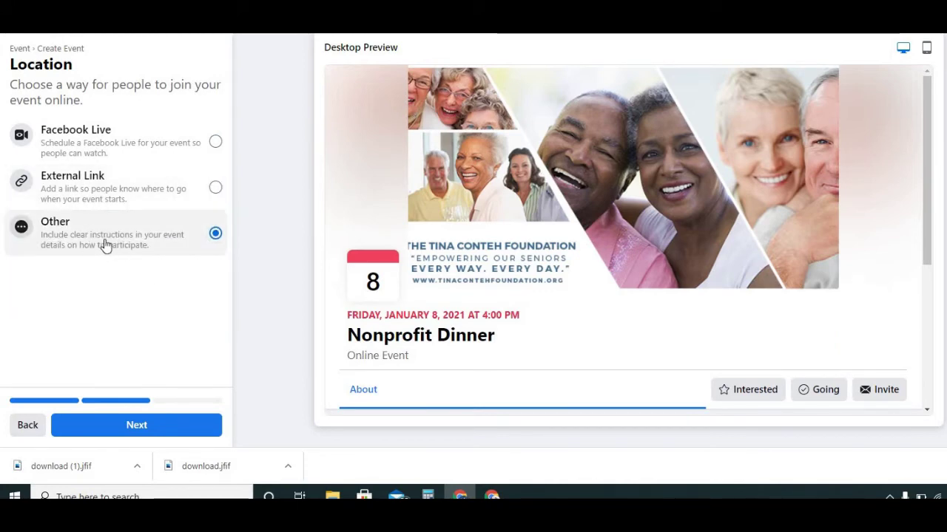
scroll(459, 238, "down", 1)
scroll(463, 237, "down", 5)
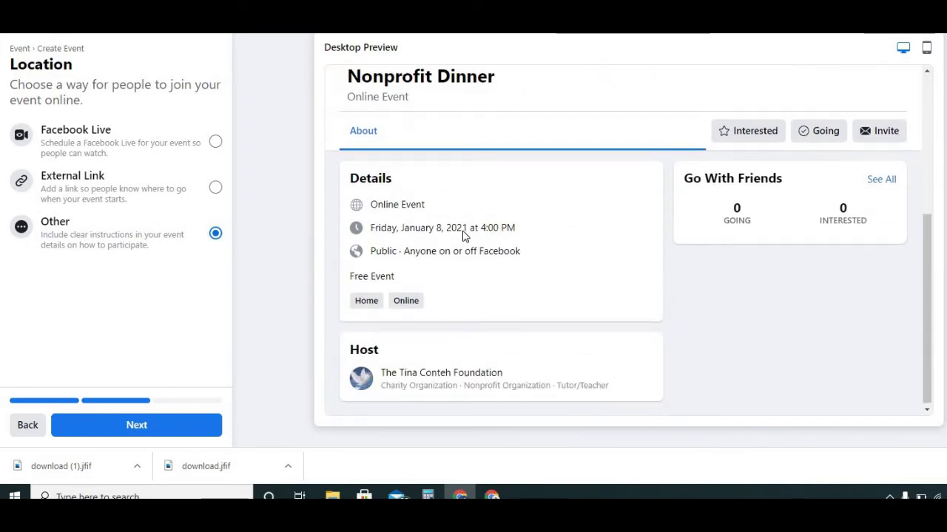
scroll(461, 345, "up", 6)
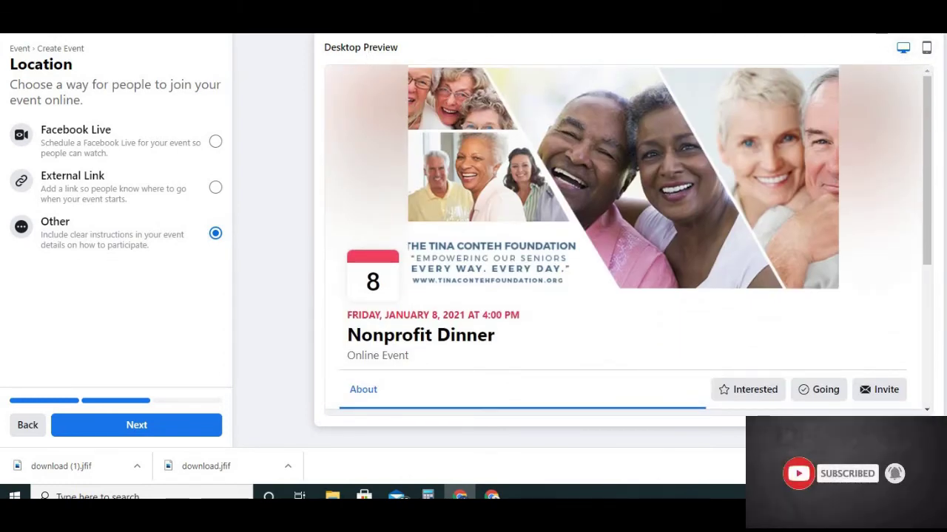
- Check the event in Mobile Preview, then switch back to Desktop Preview
left_click(926, 47)
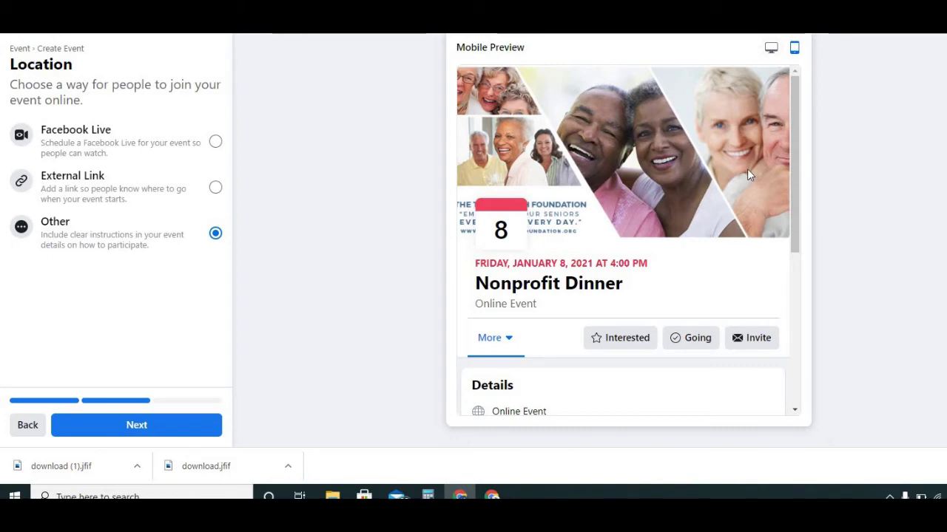
scroll(746, 171, "down", 5)
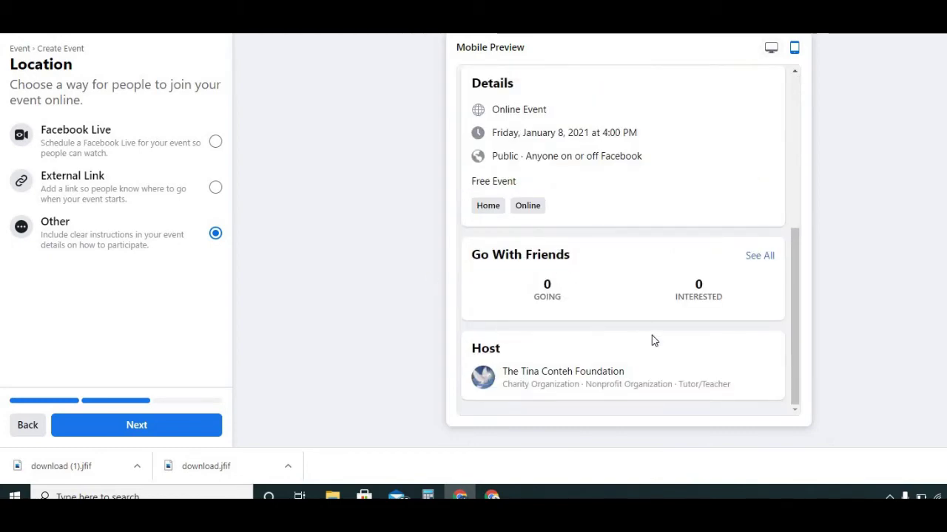
scroll(653, 338, "up", 5)
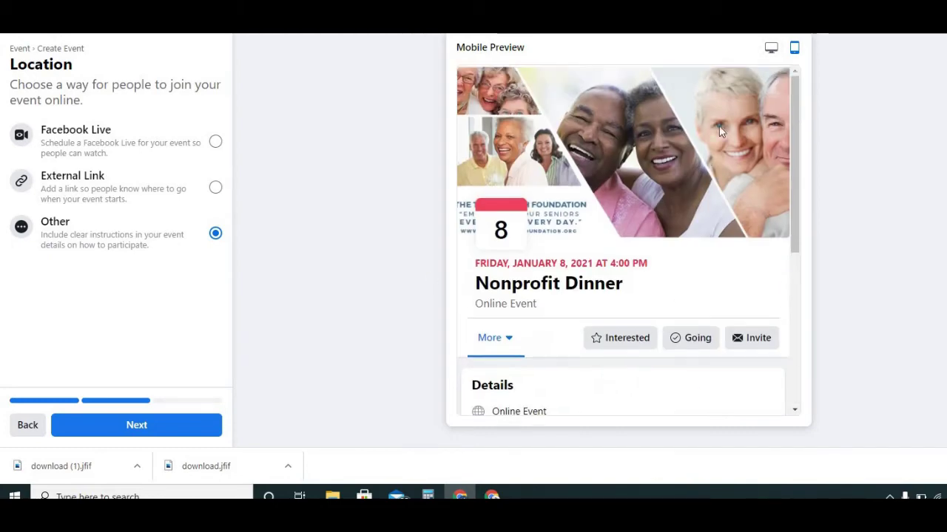
left_click(770, 48)
- Advance past additional details and publish the Nonprofit Dinner event
left_click(157, 427)
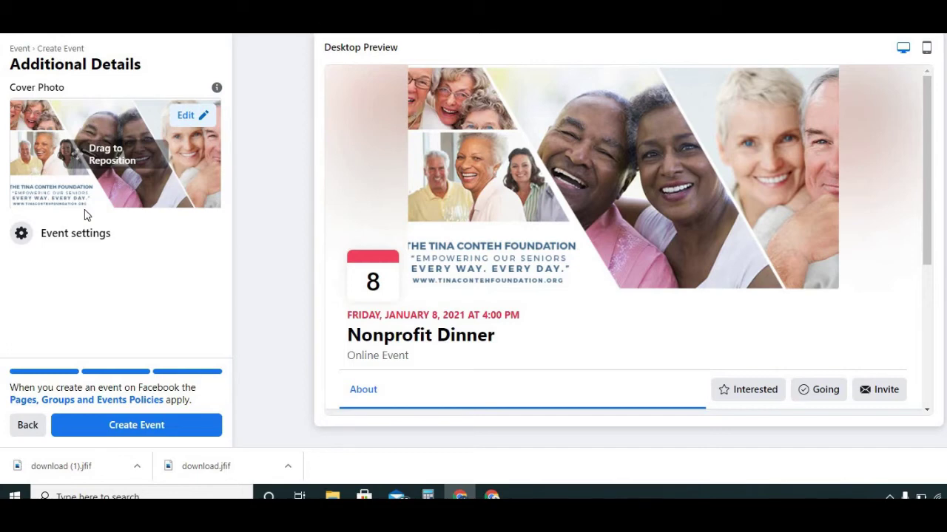
left_click(201, 427)
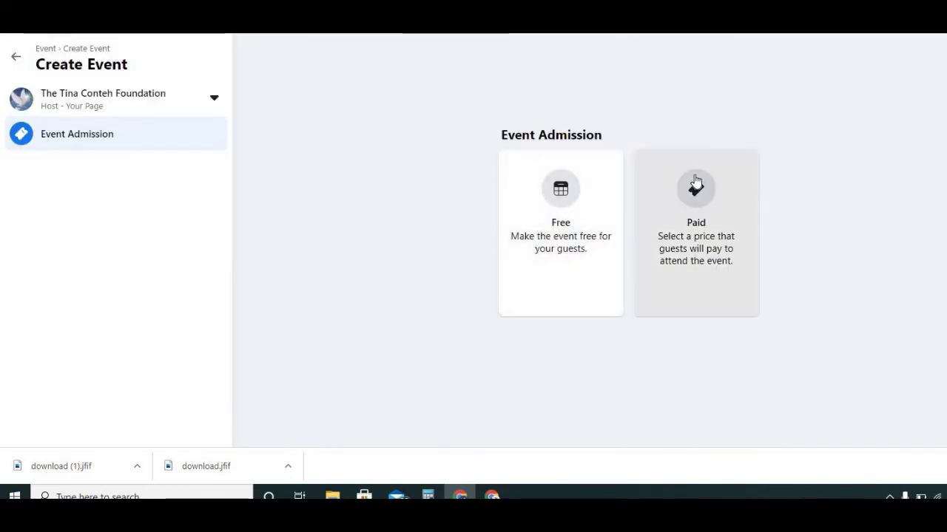
- Start a Paid event named 'Nonprofit Test' and advance to its admission settings
left_click(707, 195)
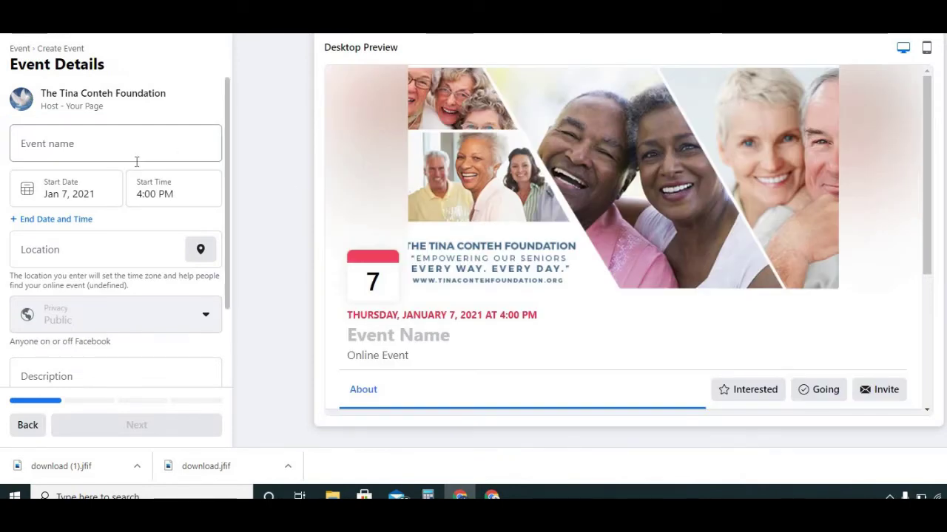
scroll(136, 160, "down", 2)
scroll(123, 270, "up", 2)
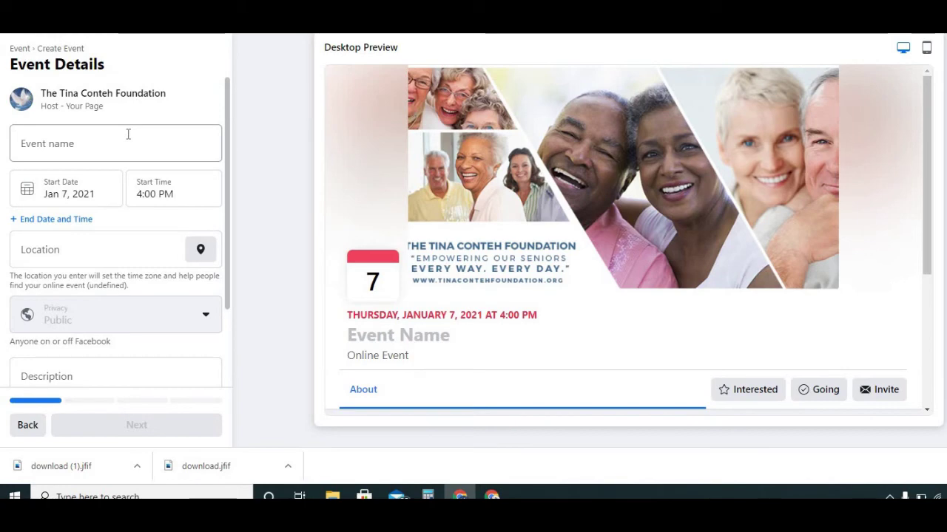
left_click(127, 132)
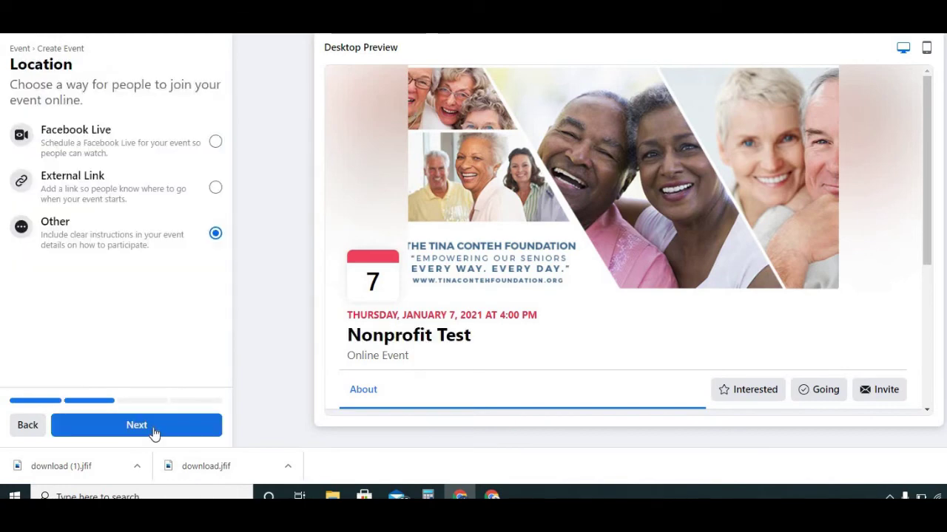
left_click(153, 435)
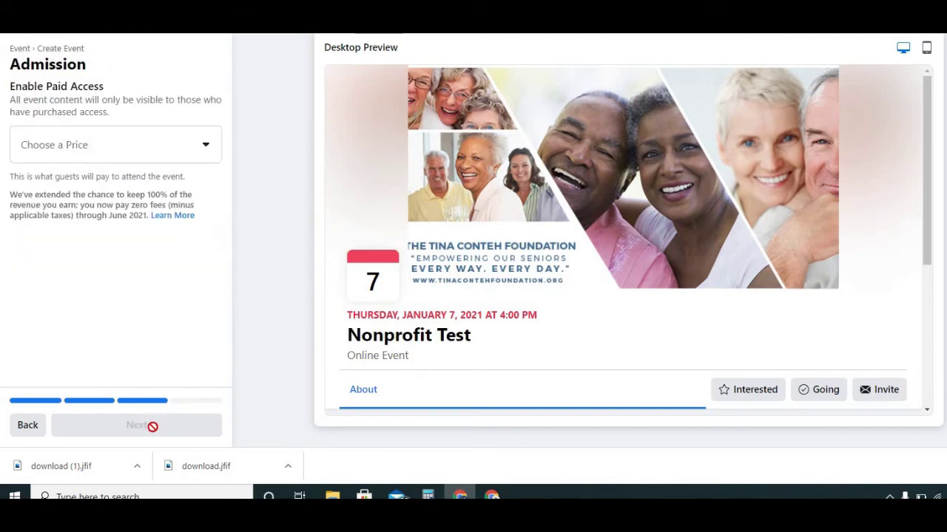
- Set the ticket price to $3.99 and limit attendance to 25
left_click(198, 145)
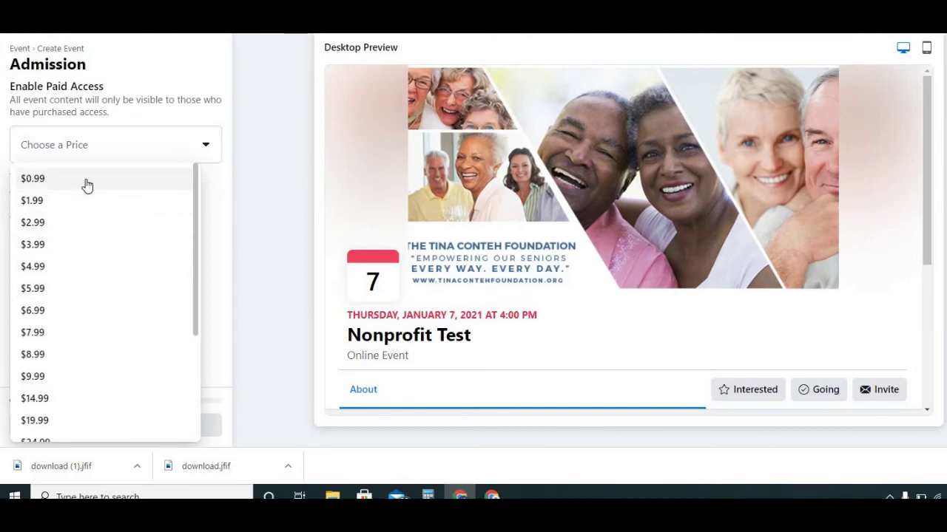
left_click(43, 254)
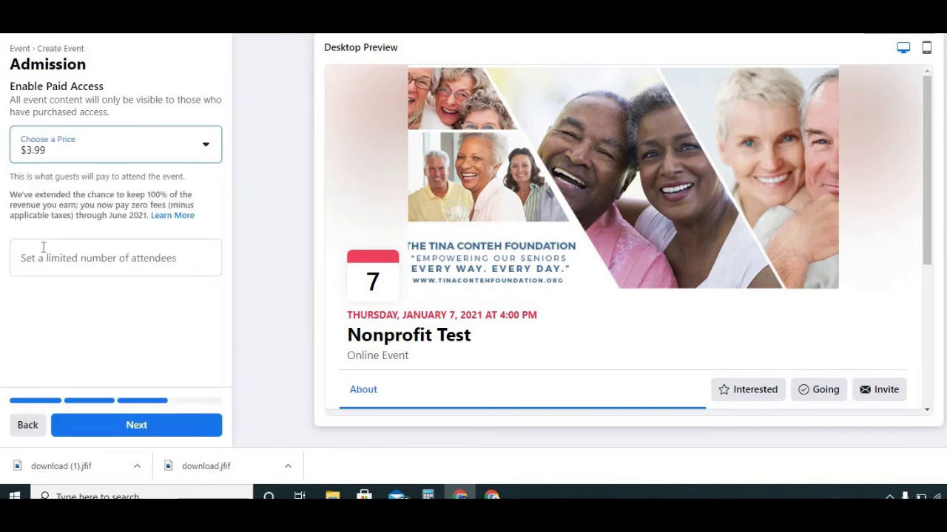
left_click(111, 259)
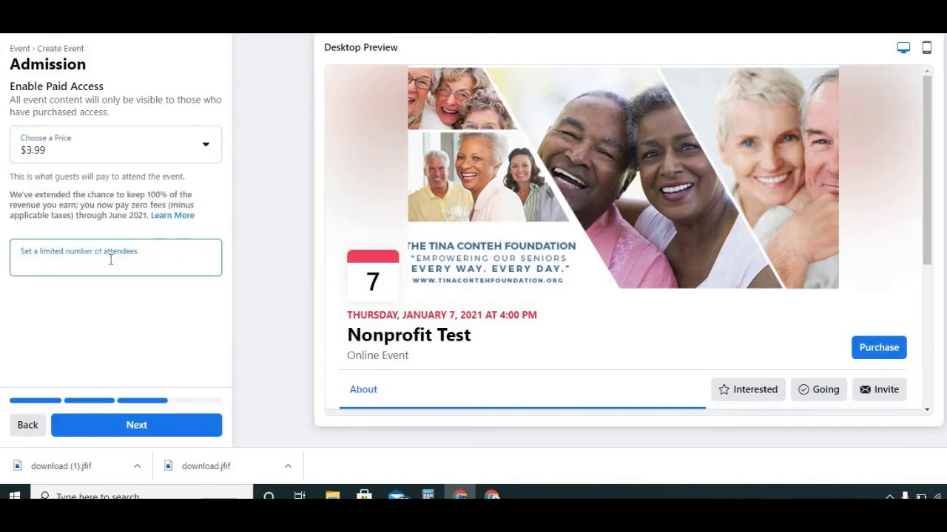
type("25")
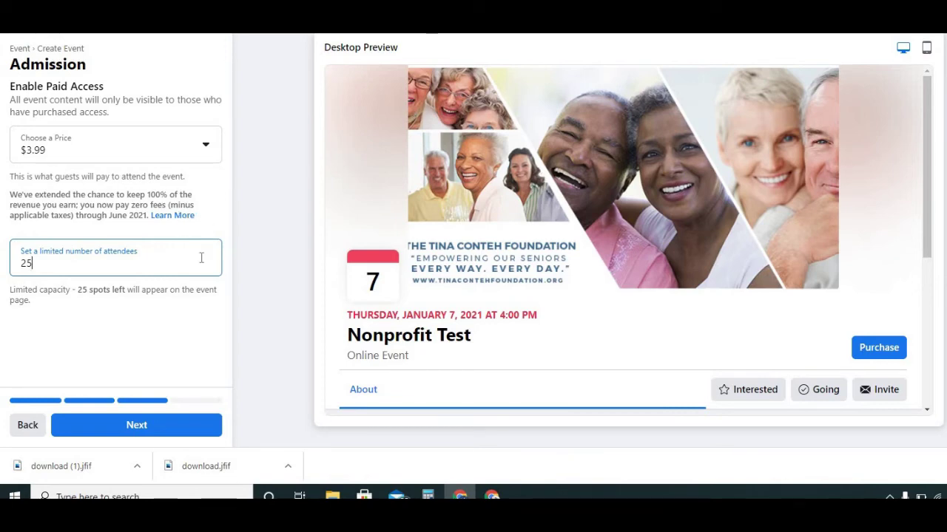
- Publish the Nonprofit Test event and dismiss the Boost and hosting tips dialogs
left_click(171, 435)
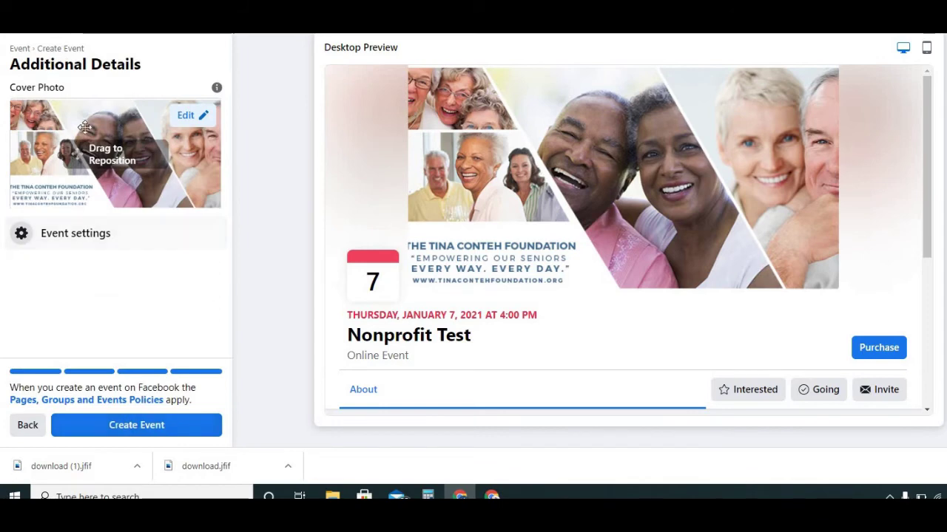
left_click(173, 427)
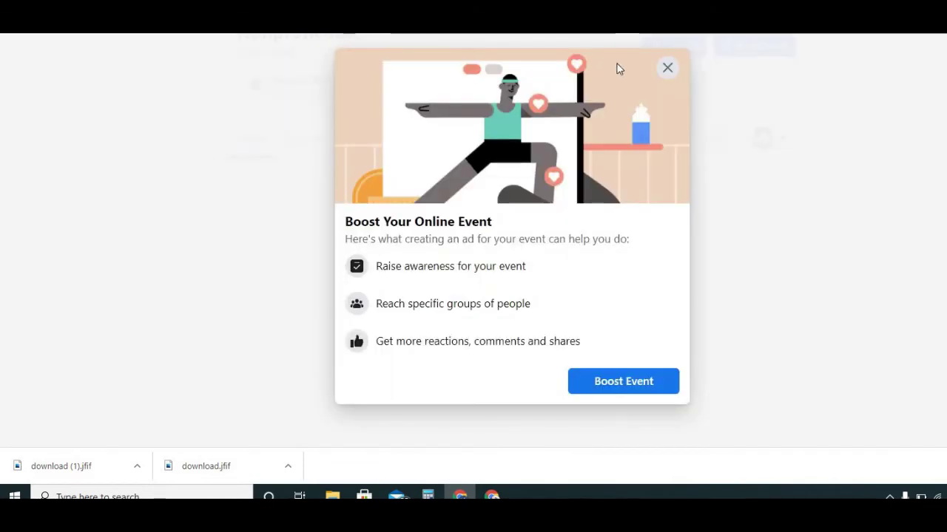
left_click(667, 68)
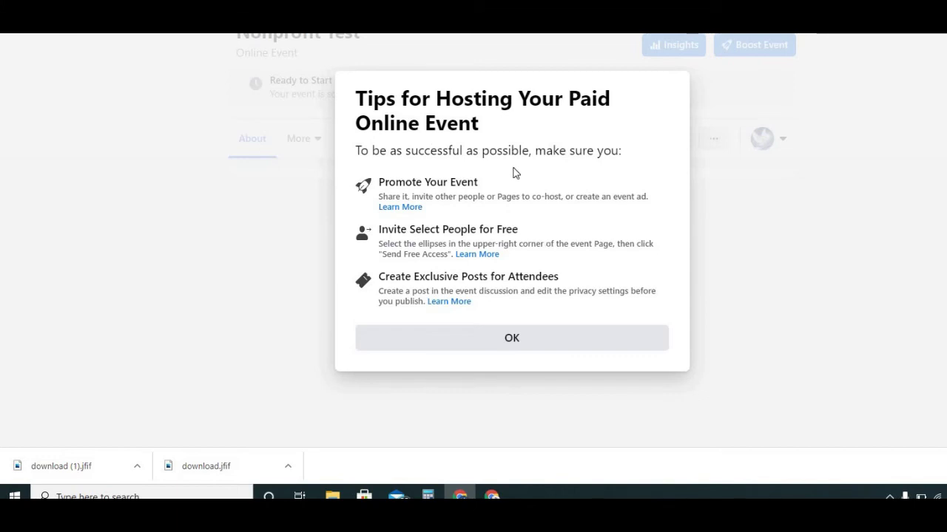
left_click(525, 341)
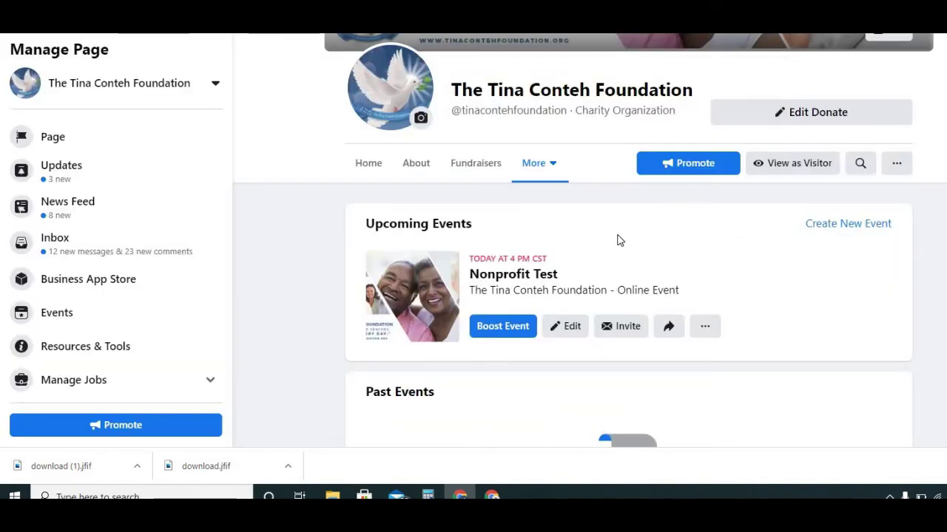
- Preview Nonprofit Test's sharing options, then show its more-actions menu with Send Free Access and Cancel Event
scroll(619, 238, "down", 1)
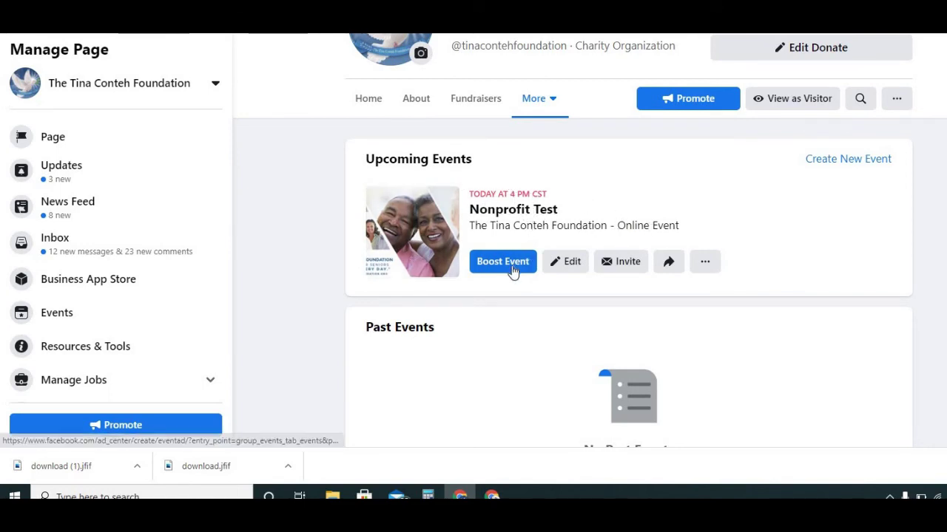
left_click(669, 264)
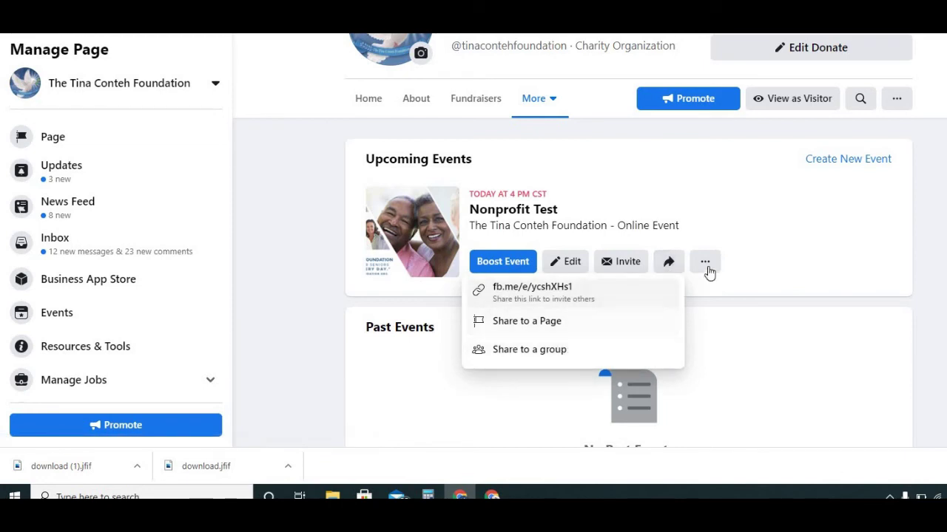
left_click(738, 270)
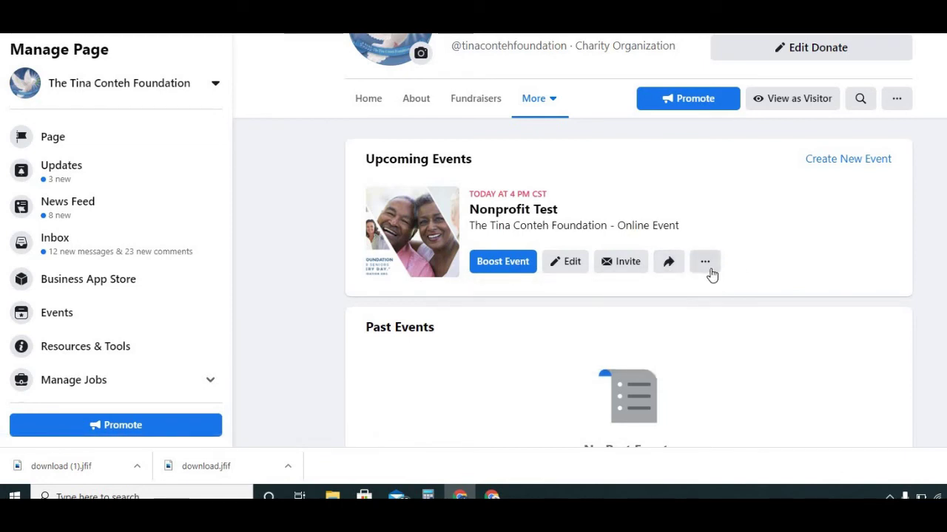
left_click(707, 264)
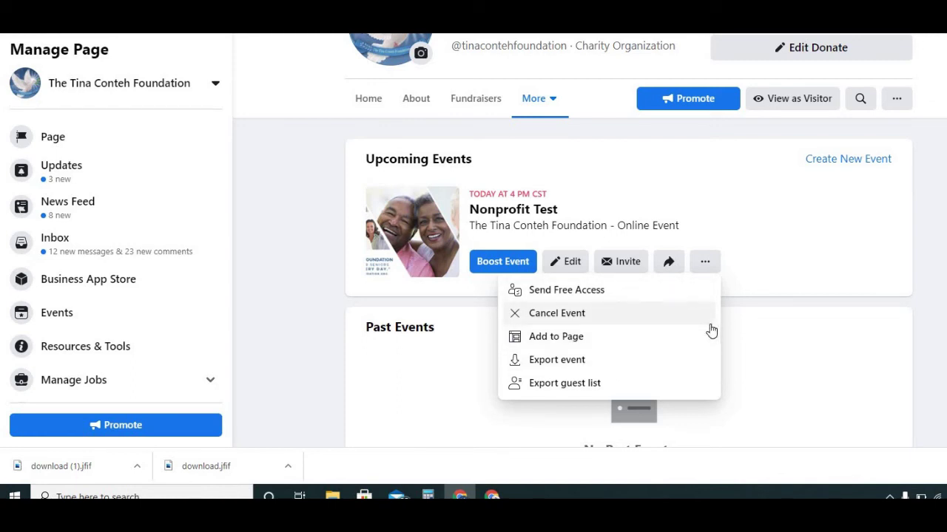
left_click(593, 291)
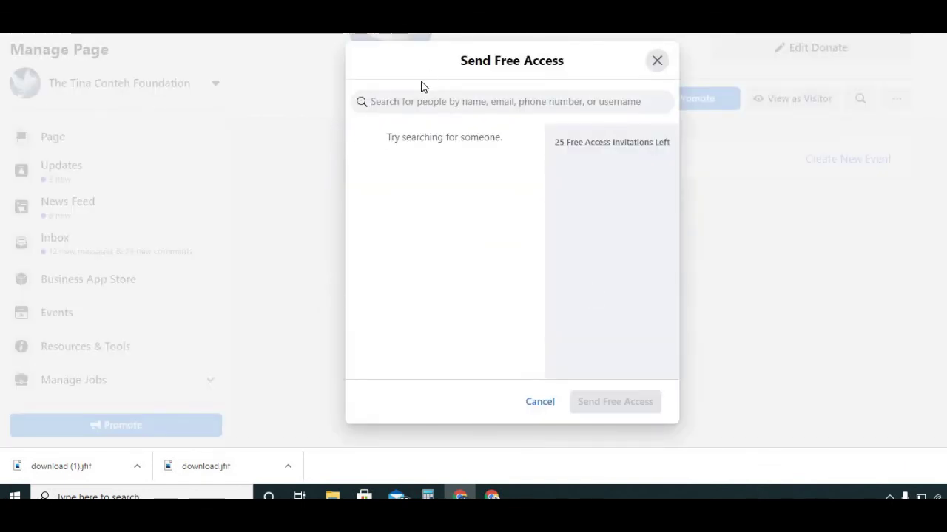
left_click(660, 62)
left_click(703, 265)
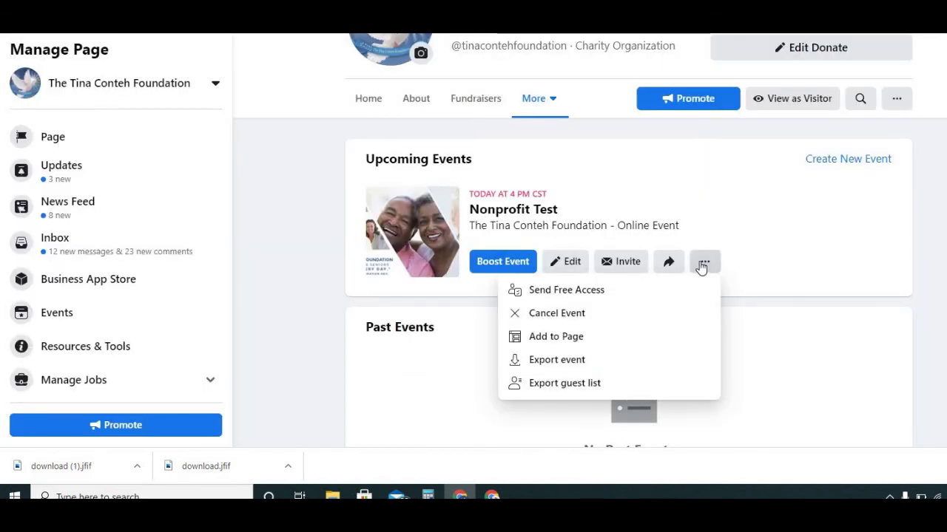
- Delete the Nonprofit Test event entirely, choosing Delete Event rather than cancelling, and confirm
left_click(580, 313)
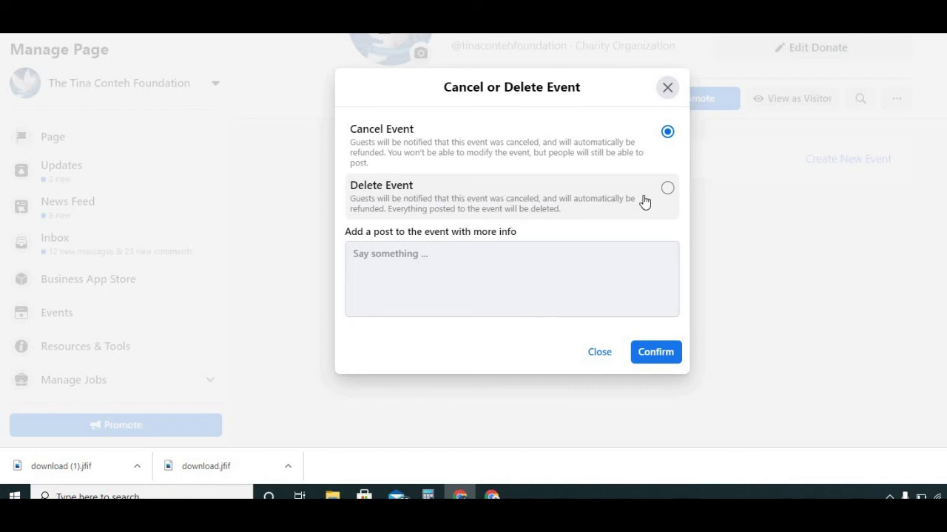
left_click(668, 192)
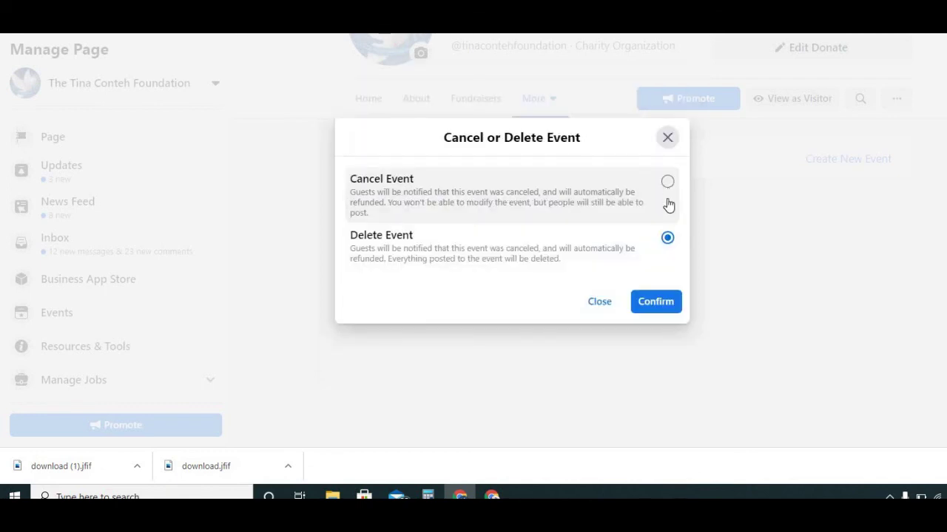
left_click(655, 303)
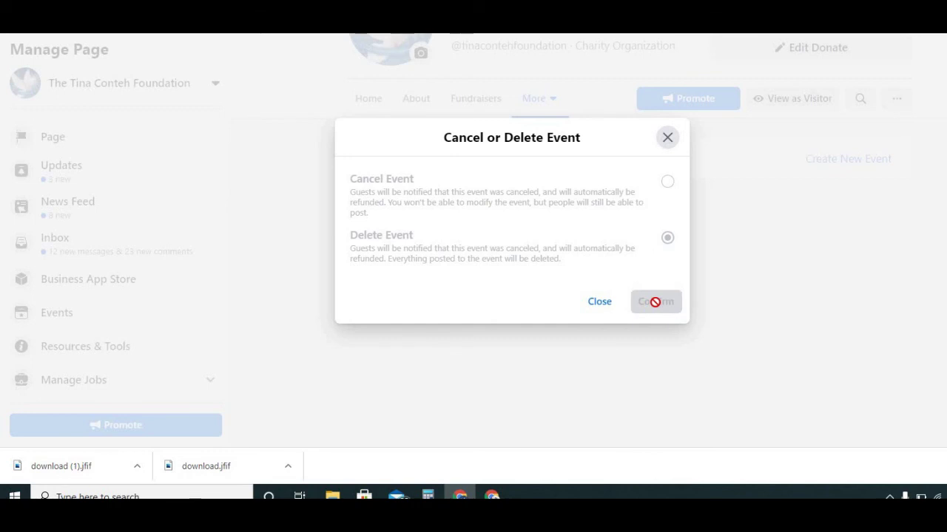